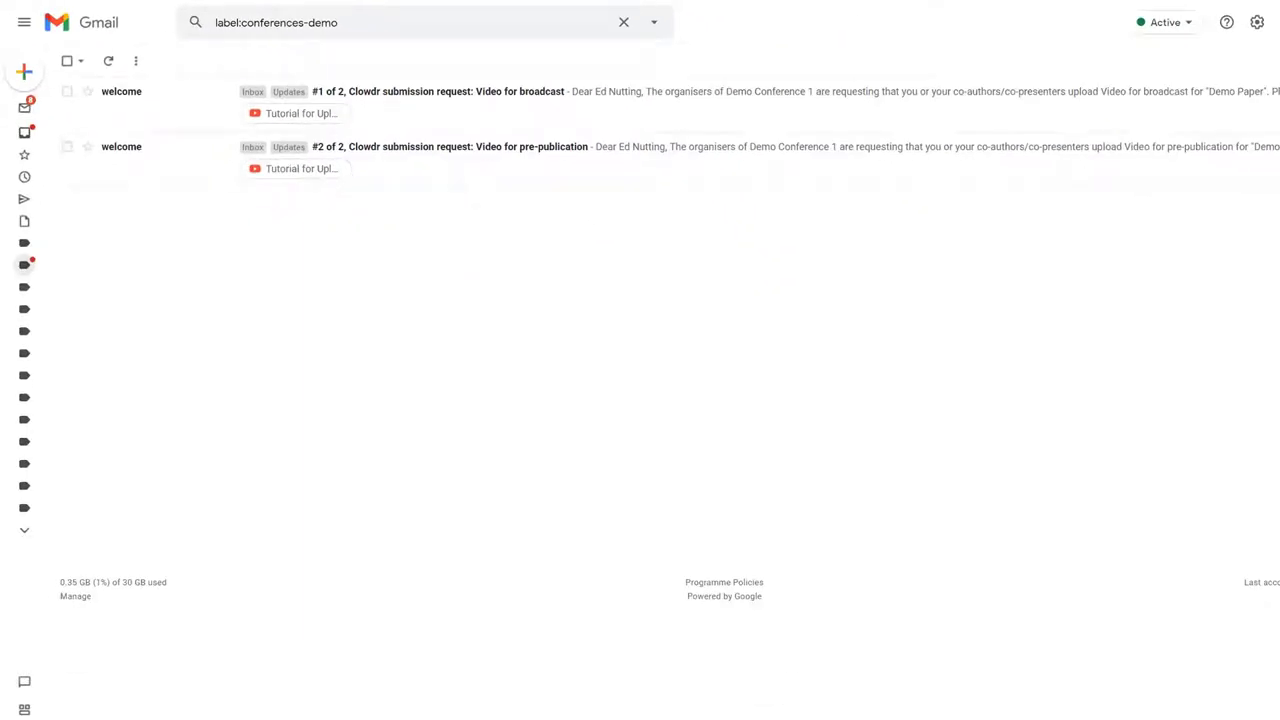
Upload Marketing video 1.mp4 through the "#1 of 2" video for broadcast request email, and open the submission receipt email
click(467, 109)
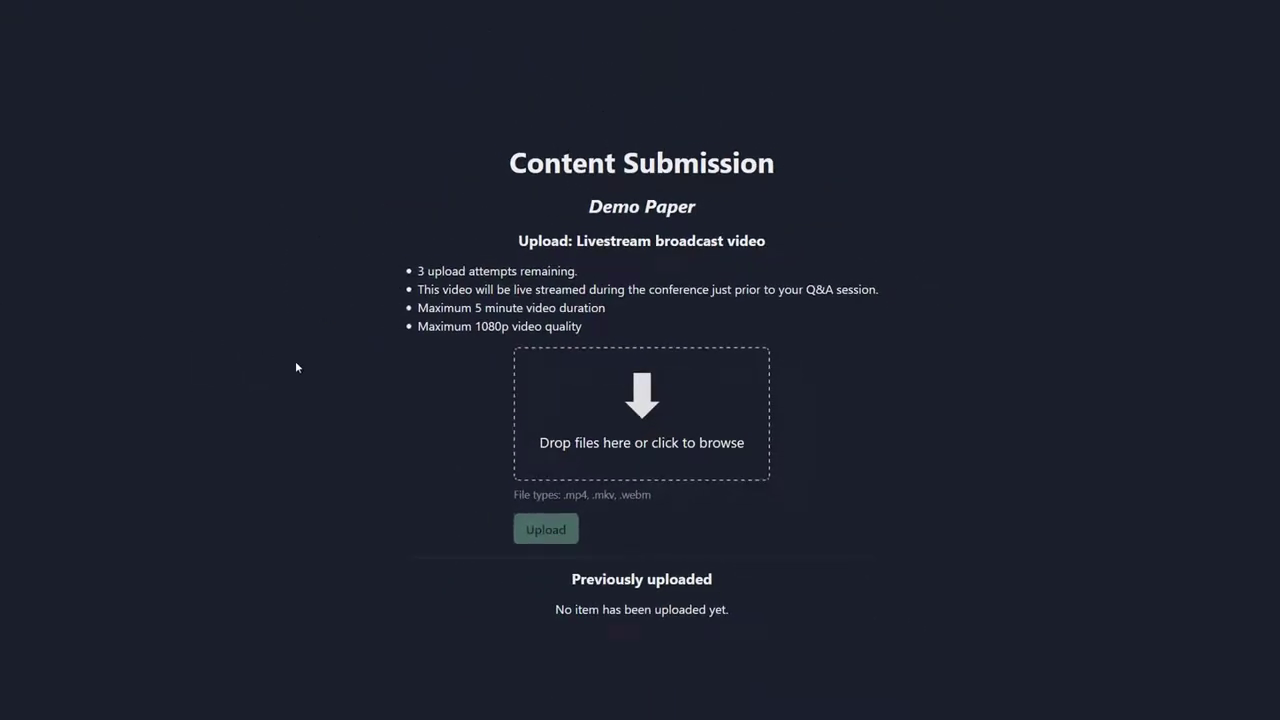
click(661, 388)
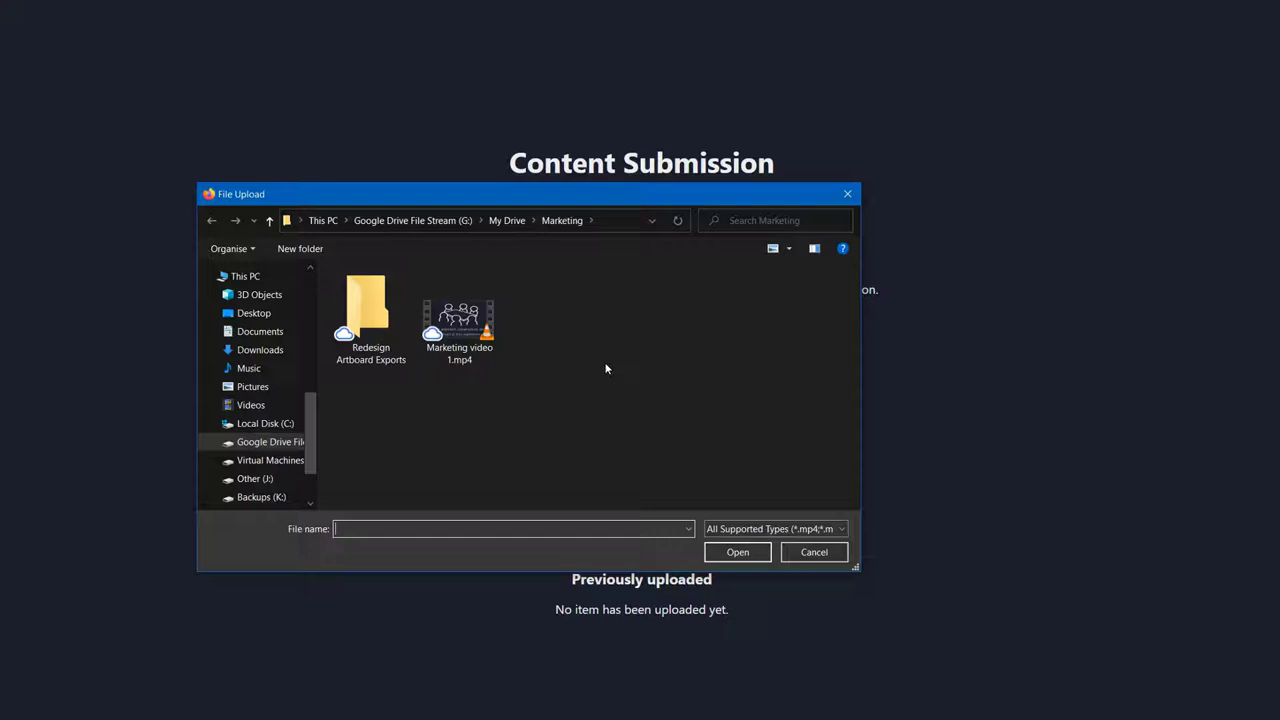
double_click(459, 318)
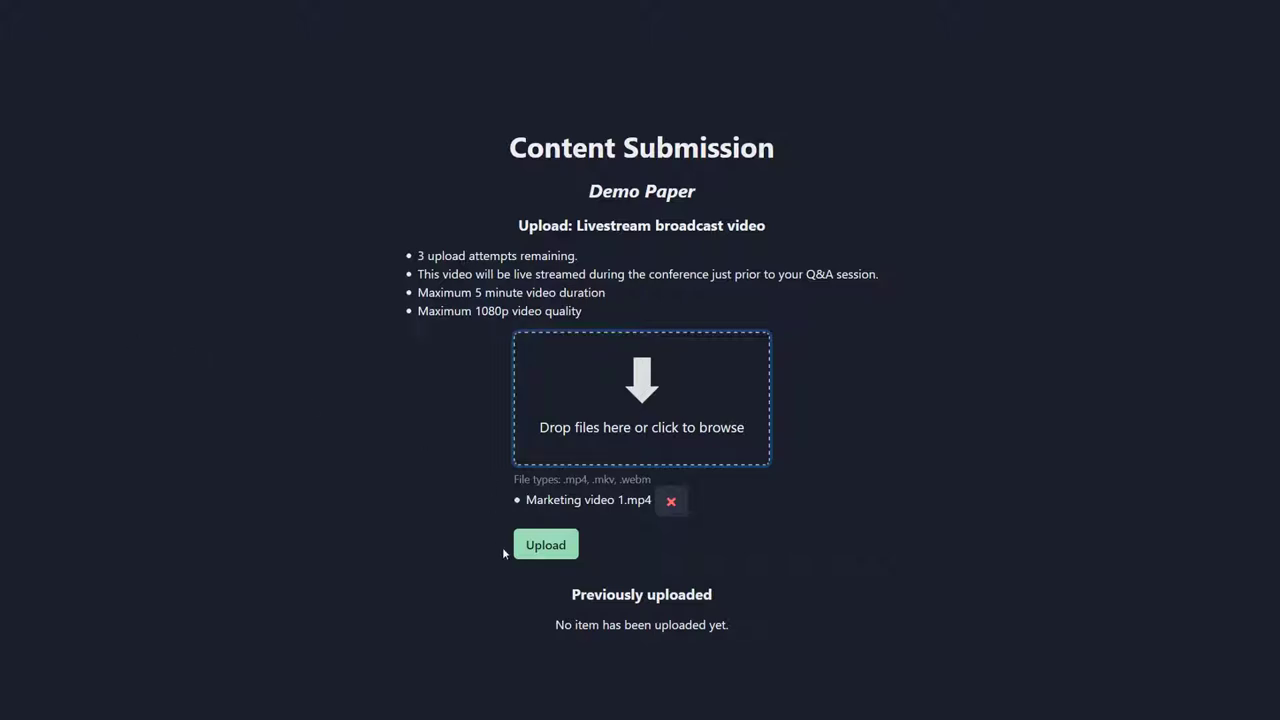
click(539, 545)
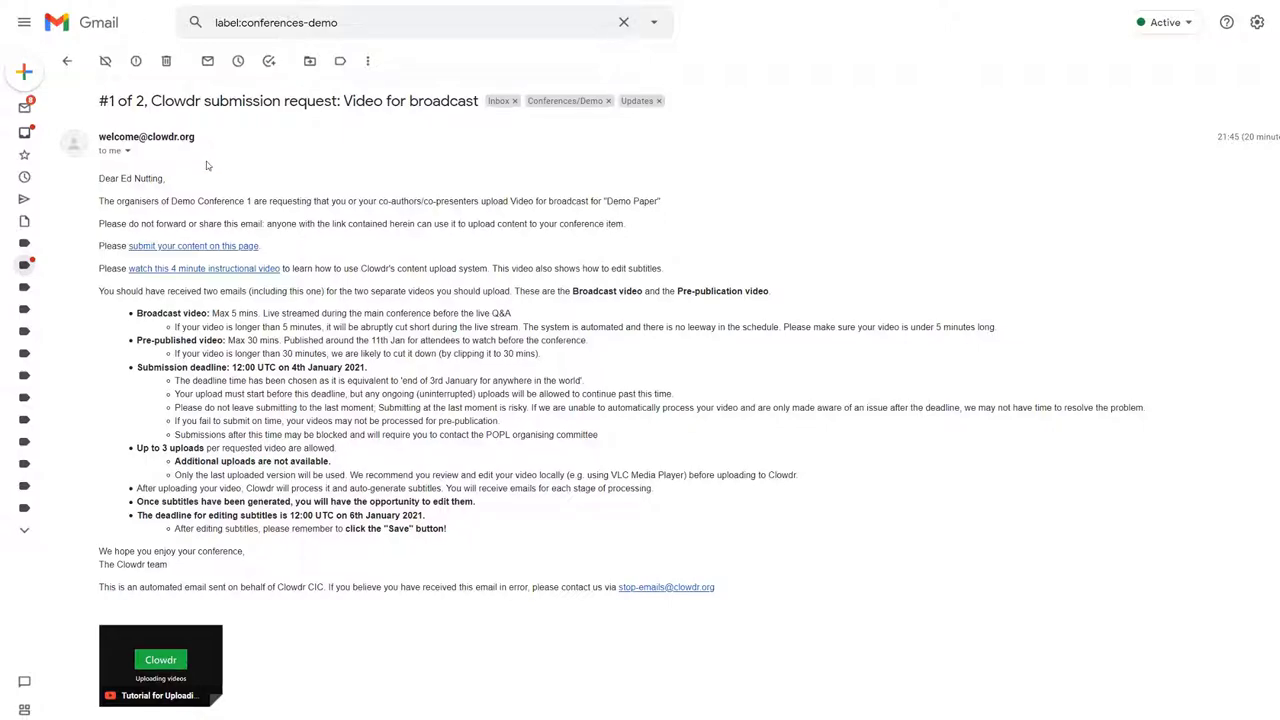
key(u)
click(443, 91)
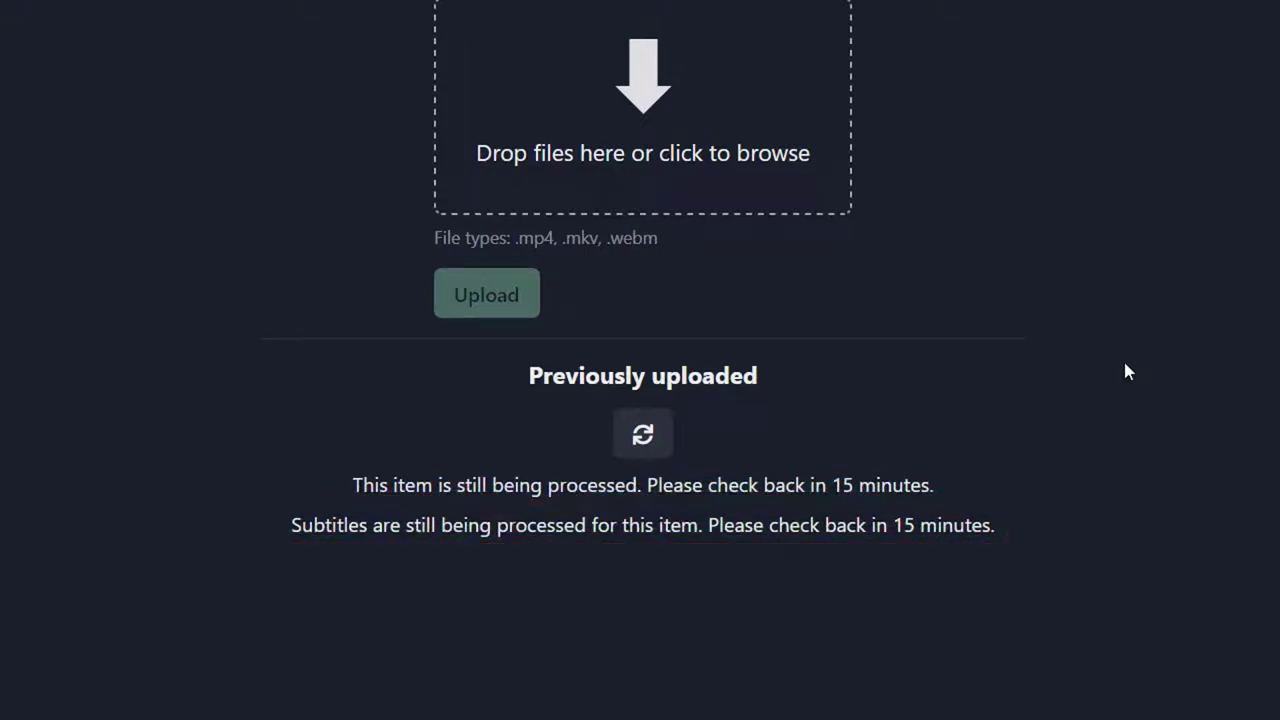
Refresh the previously uploaded item and briefly play the processed video to check it, pausing it again
click(642, 437)
scroll(1272, 265, down, 2)
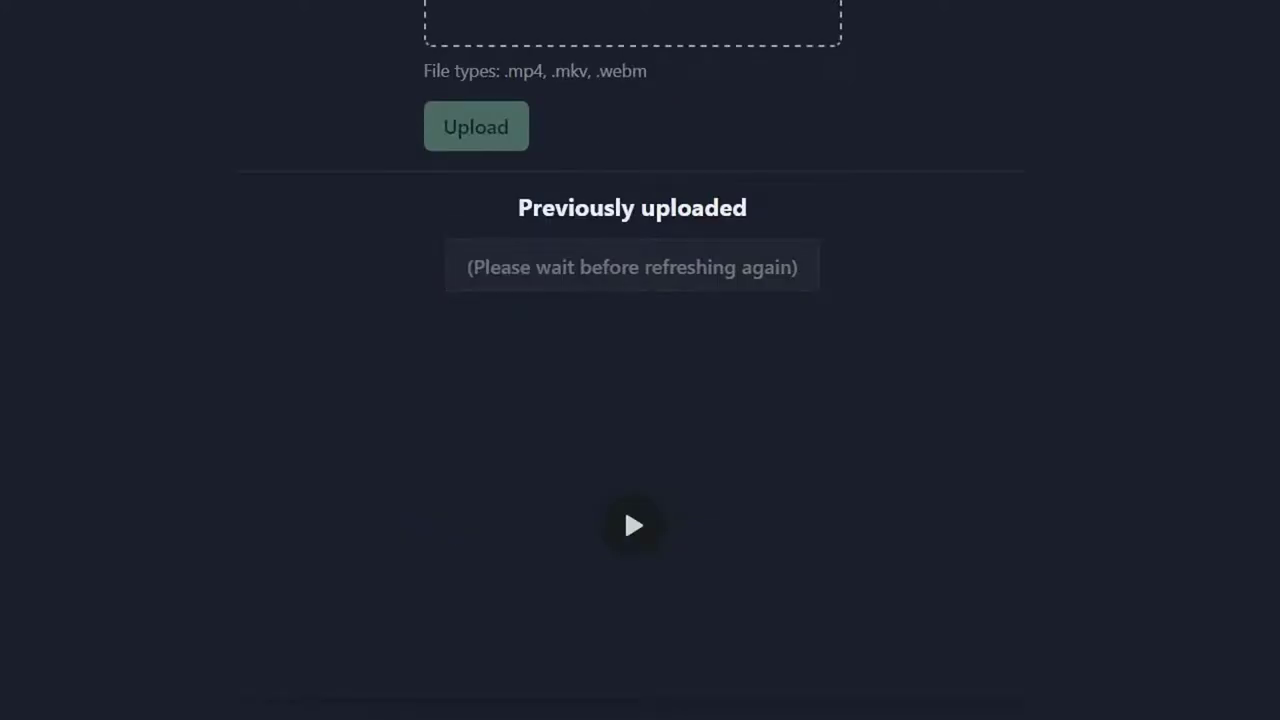
scroll(1272, 265, down, 1)
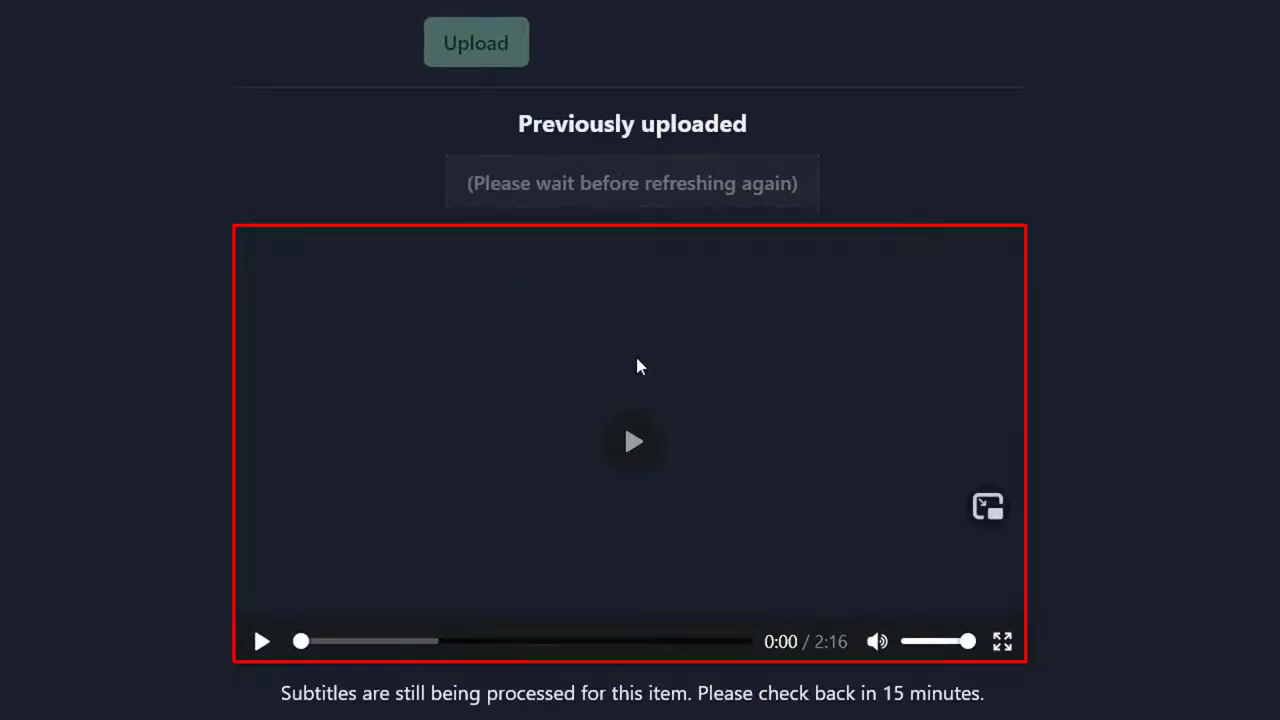
click(626, 448)
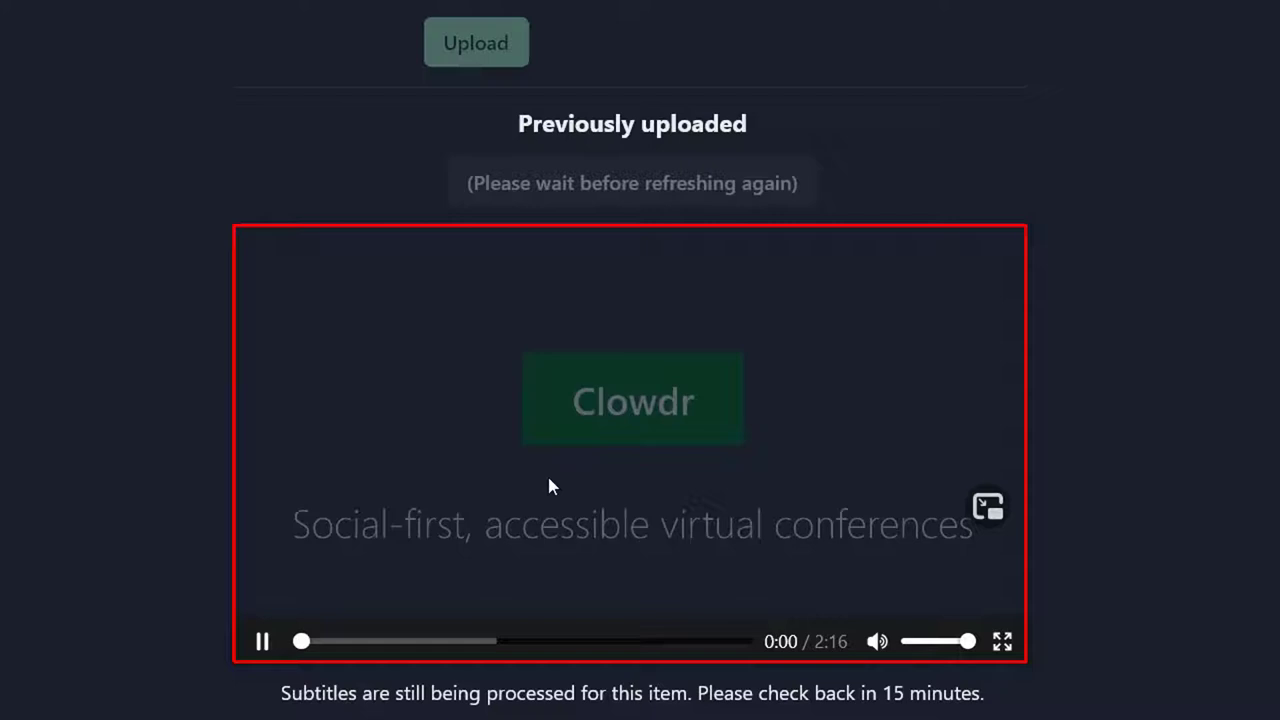
click(251, 641)
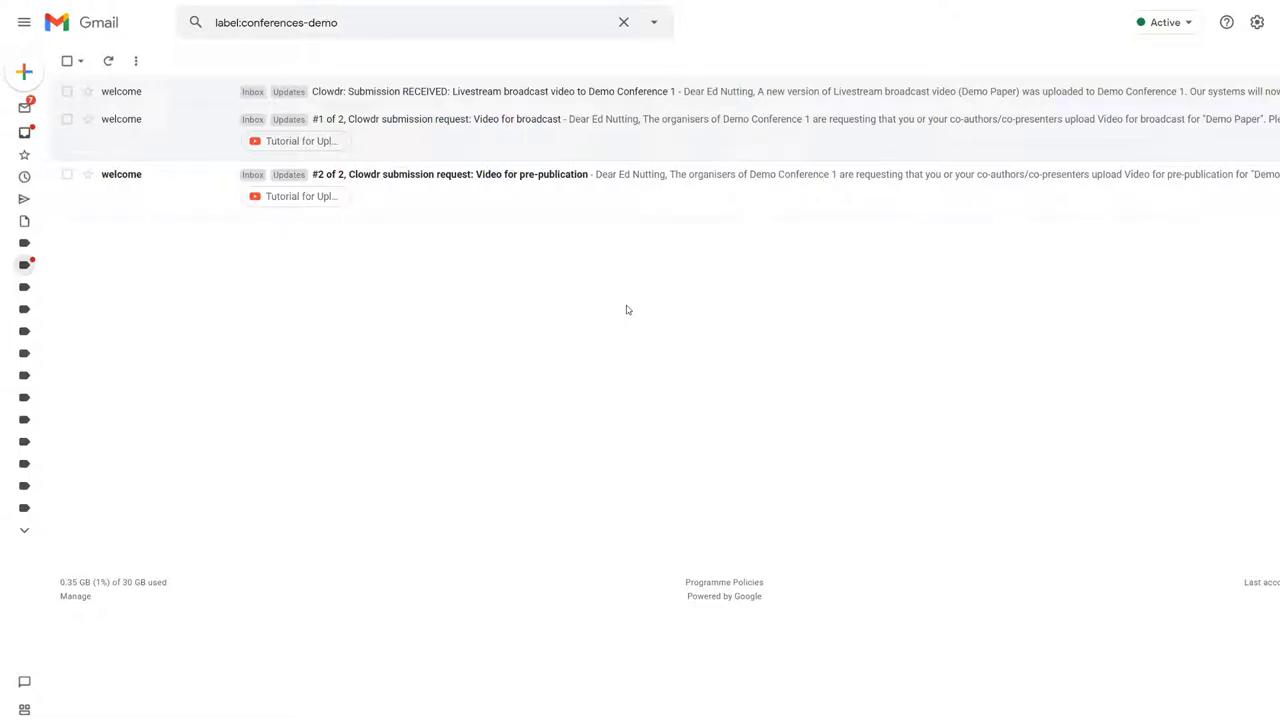
Refresh the mail list, open the email about the generated subtitles, and bring up the subtitle editor on the submission page
key(F5)
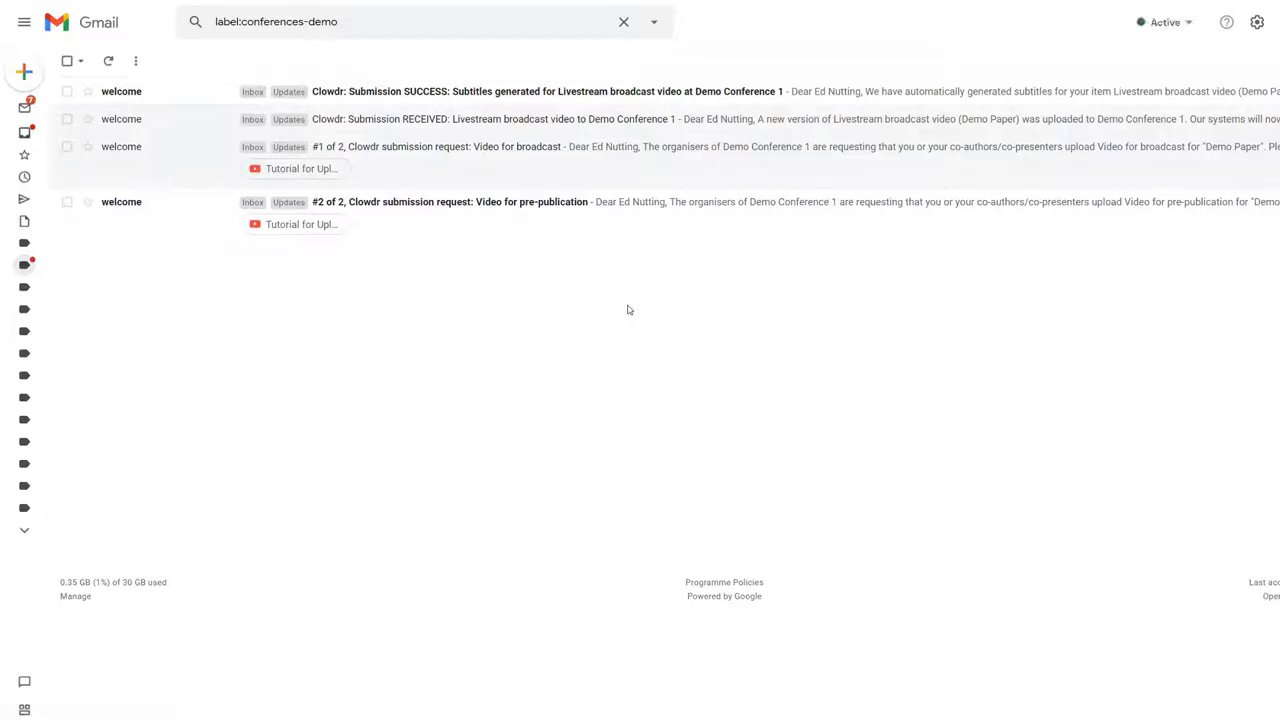
click(493, 92)
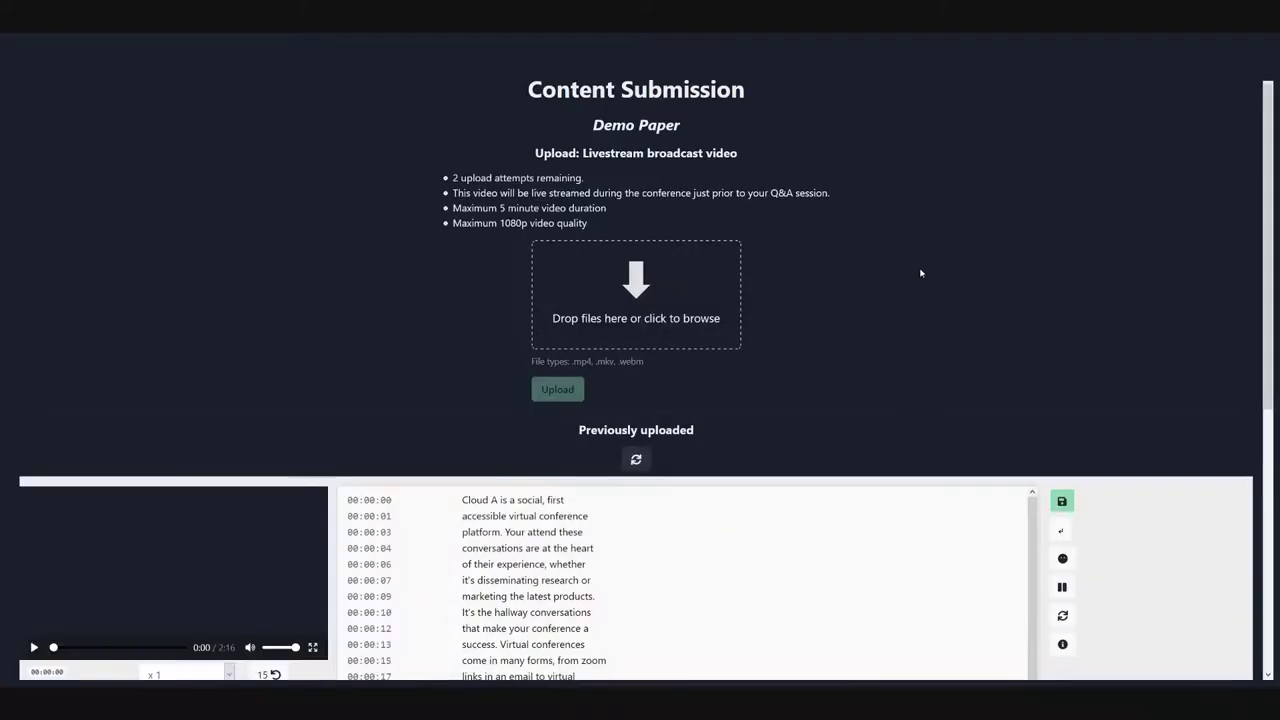
scroll(920, 271, down, 3)
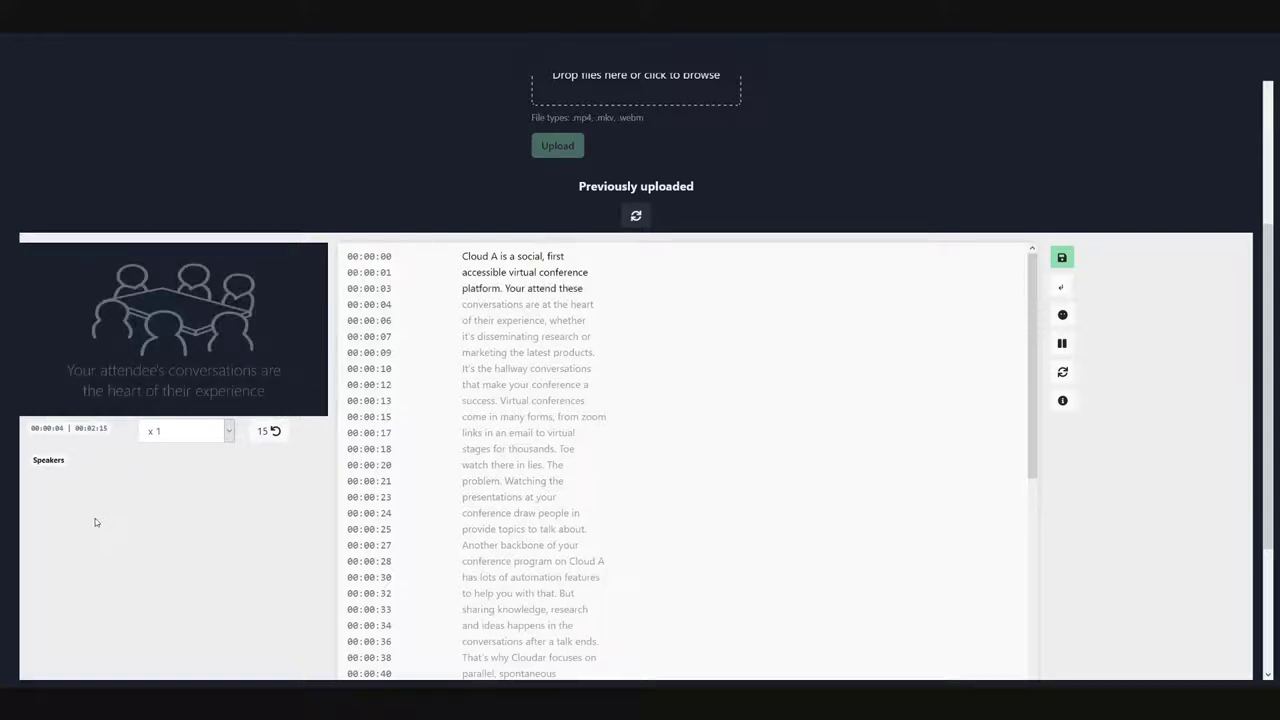
Replace "Cloud A" with "Clowdr" in the first subtitle line at 00:00:00
click(500, 255)
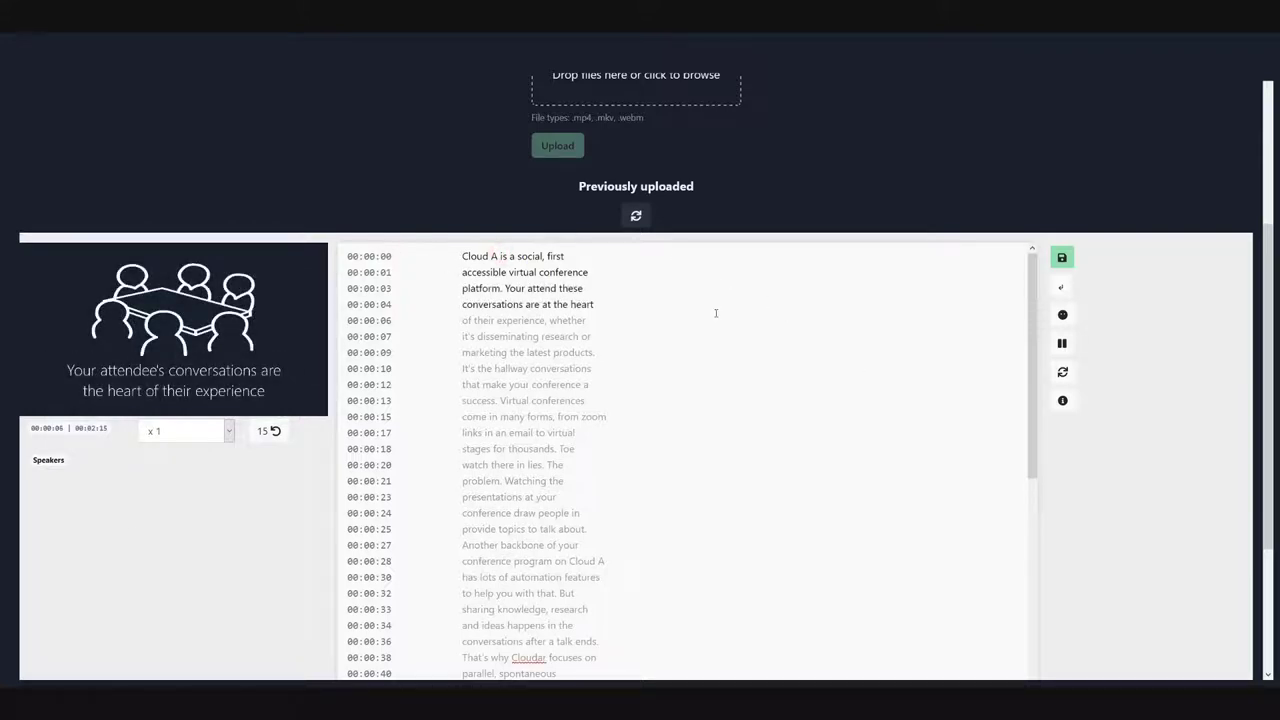
key(BackSpace)
key(BackSpace)
key(BackSpace)
key(BackSpace)
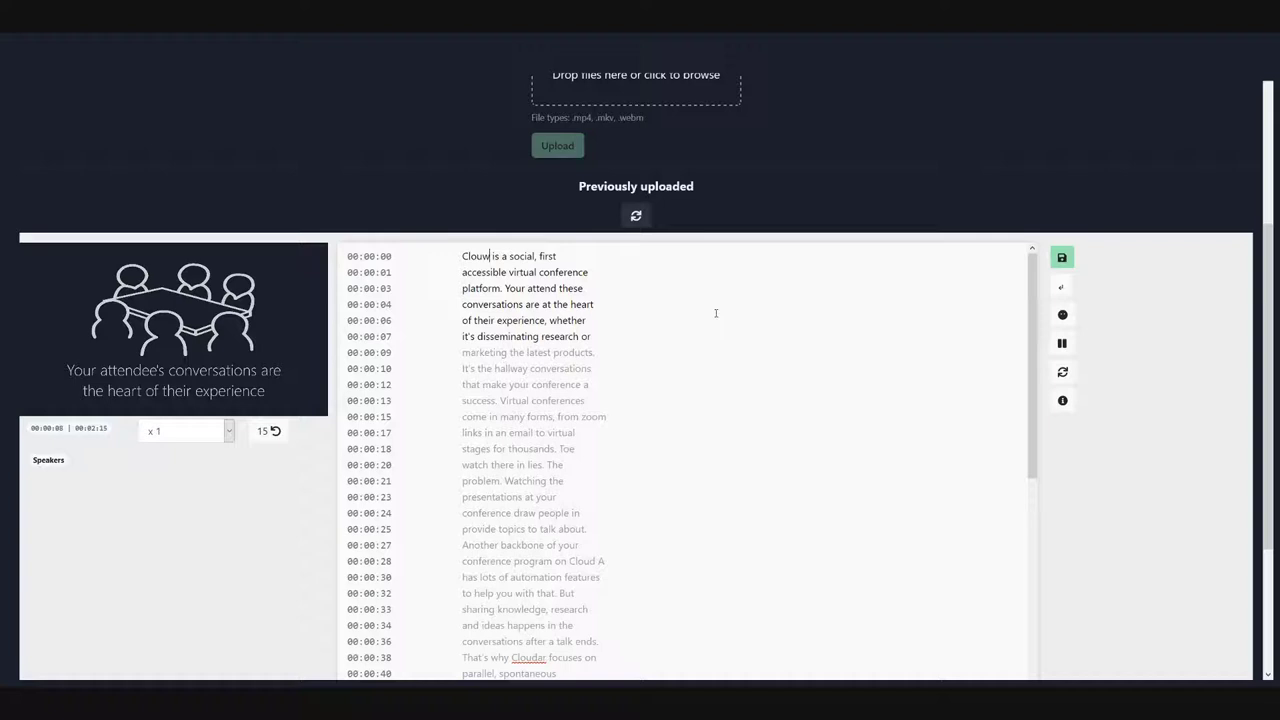
text(wdr)
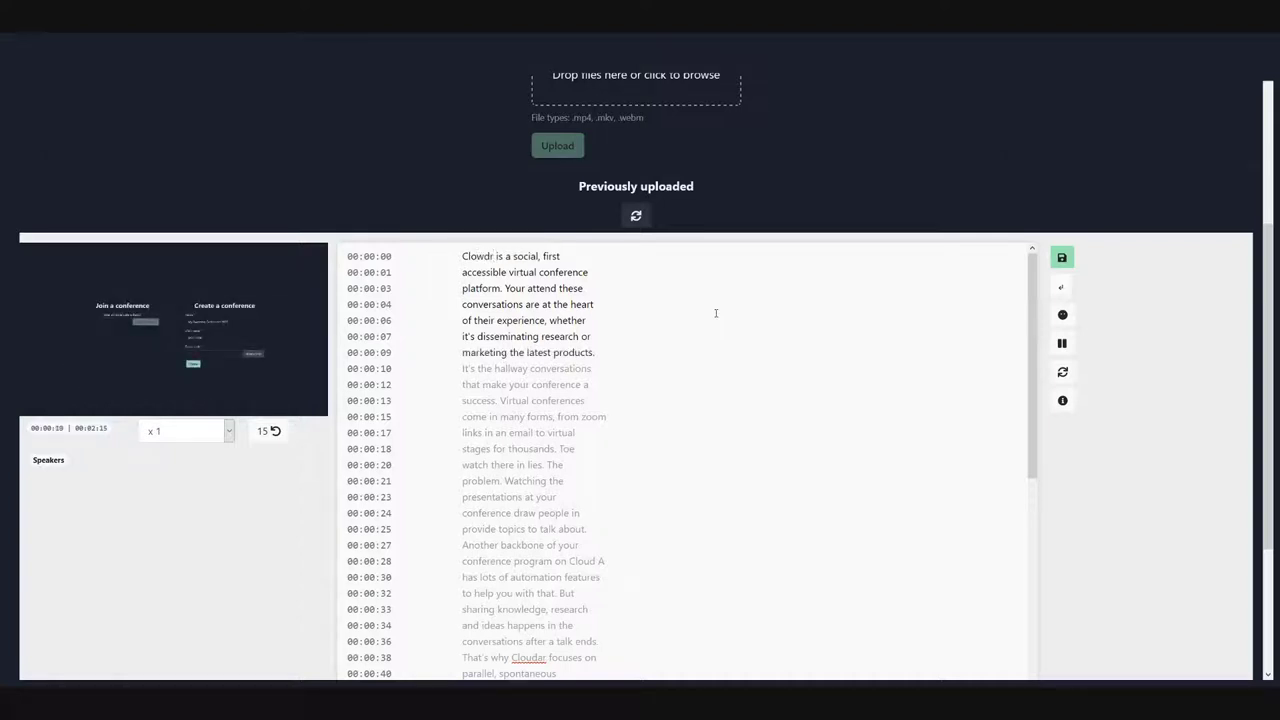
Change "social, first" to "social-first" in the first subtitle line and save the edited subtitles
key(Right)
key(Right)
key(Right)
key(Right)
key(Right)
key(Right)
key(Right)
key(Delete)
key(Delete)
text(-)
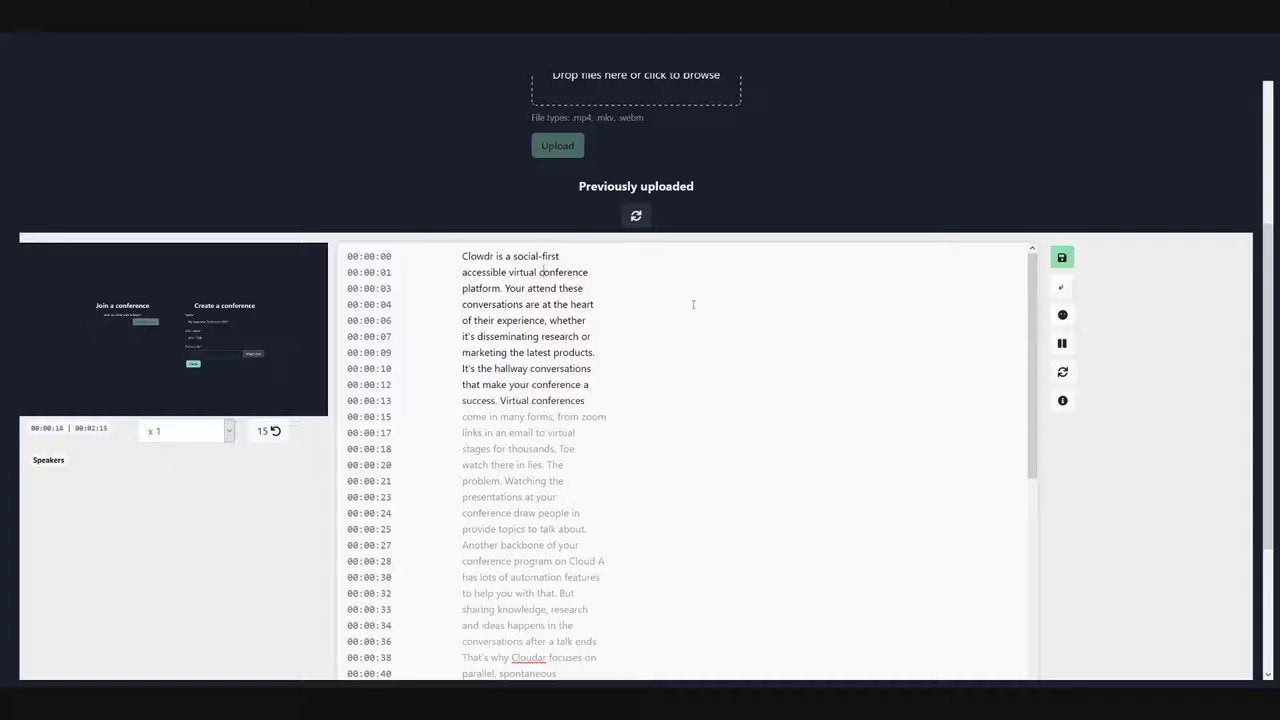
click(627, 400)
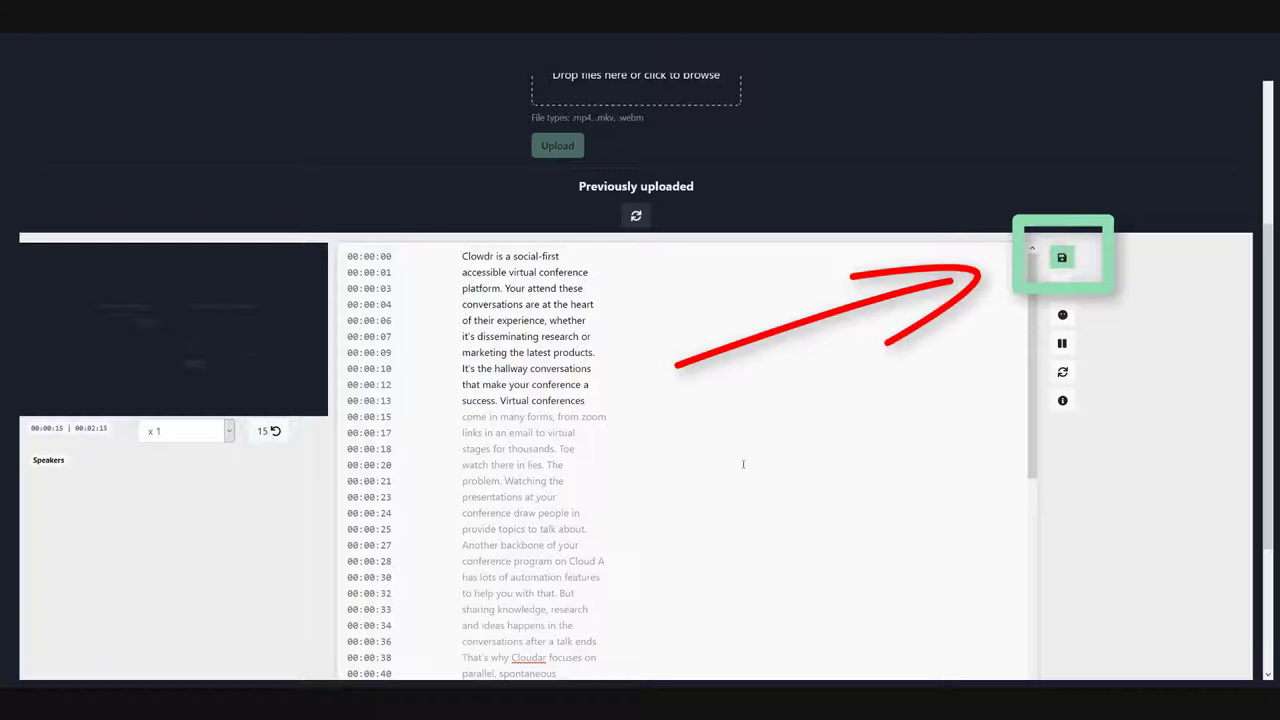
key(ctrl+s)
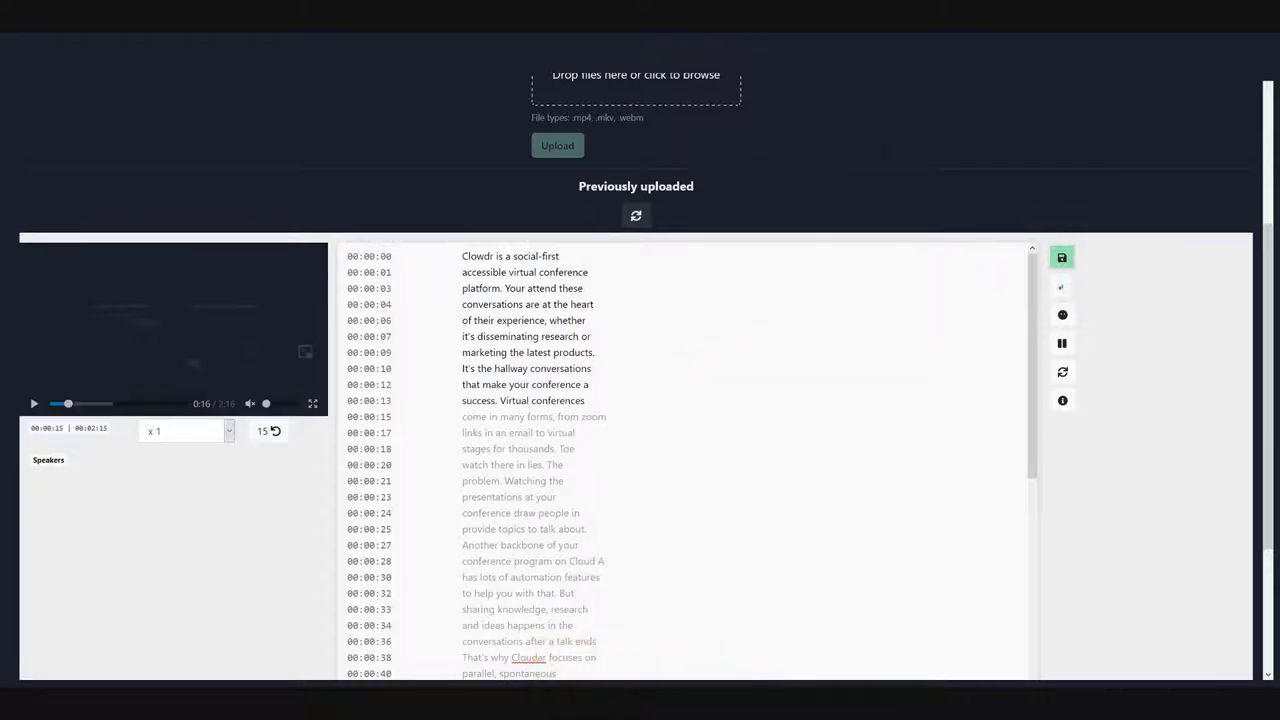
Play the video from the word "Clowdr" at 00:00:00 to check the subtitle timing, and skip ahead to about 00:00:47
double_click(489, 256)
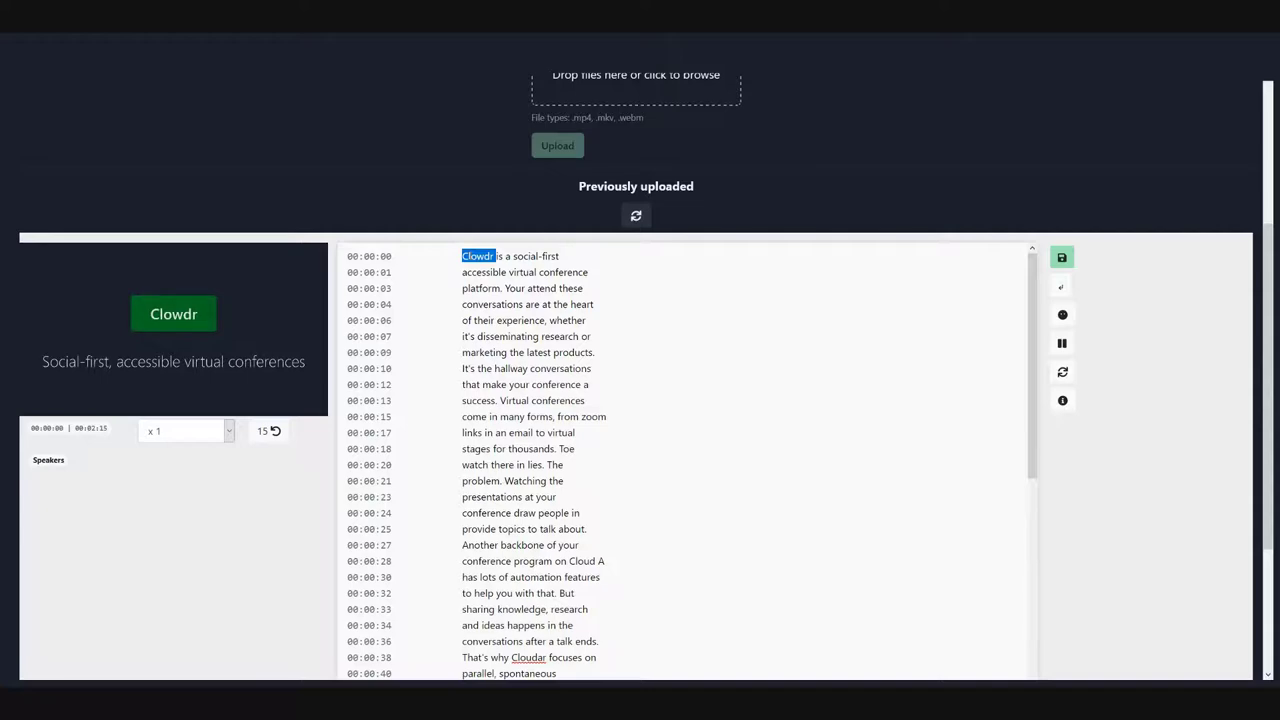
click(373, 257)
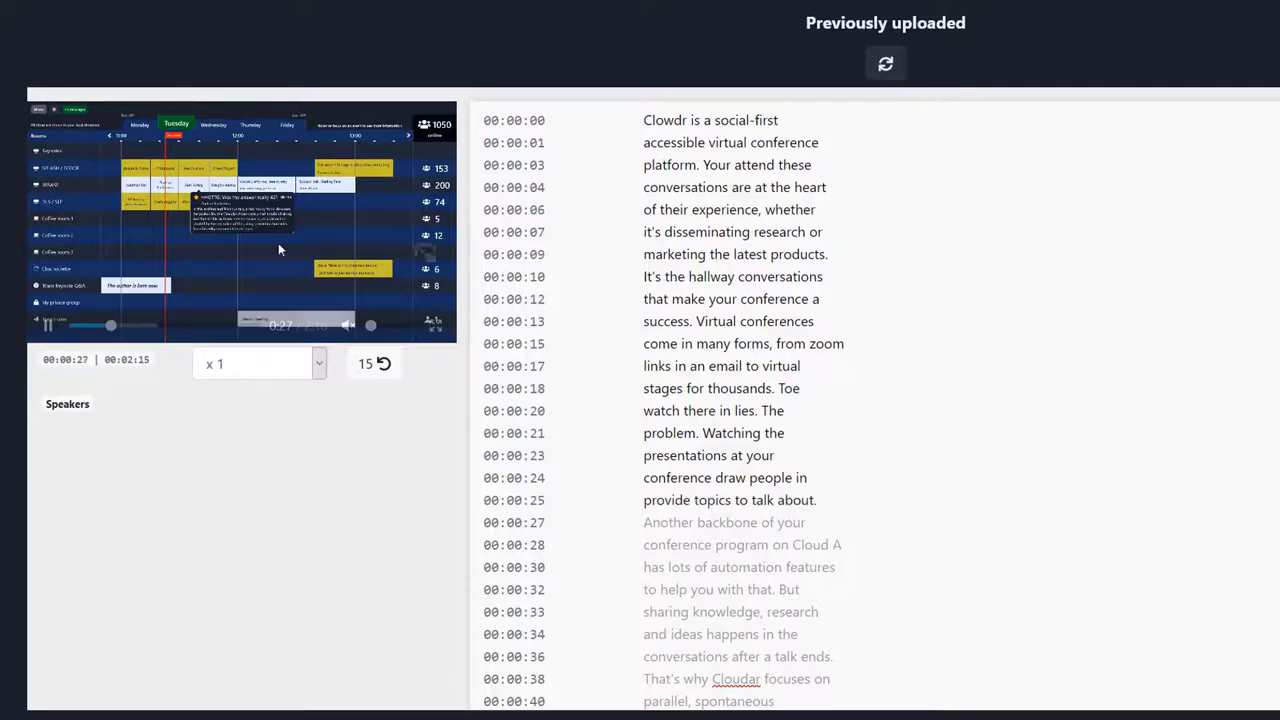
click(140, 326)
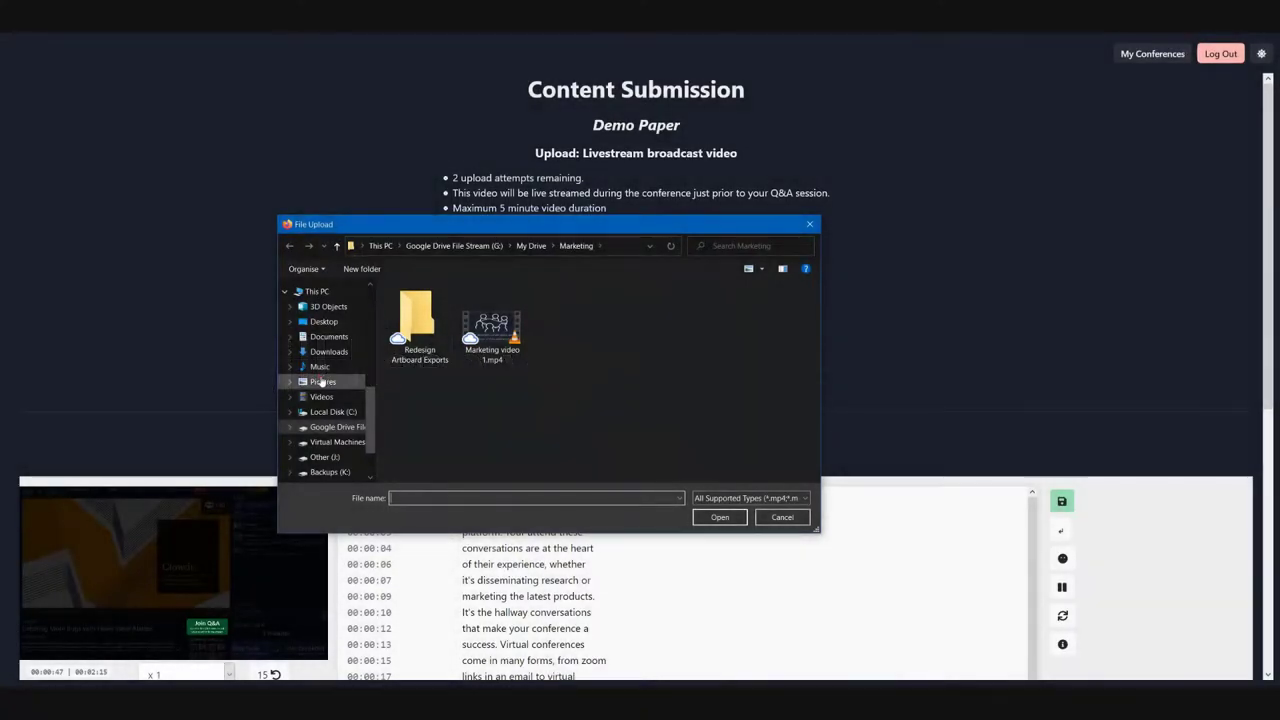
Upload Screenshot (1) - Copy.mp4 from the Pictures > Screenshots folder as a new version of the livestream broadcast video
click(320, 381)
double_click(757, 318)
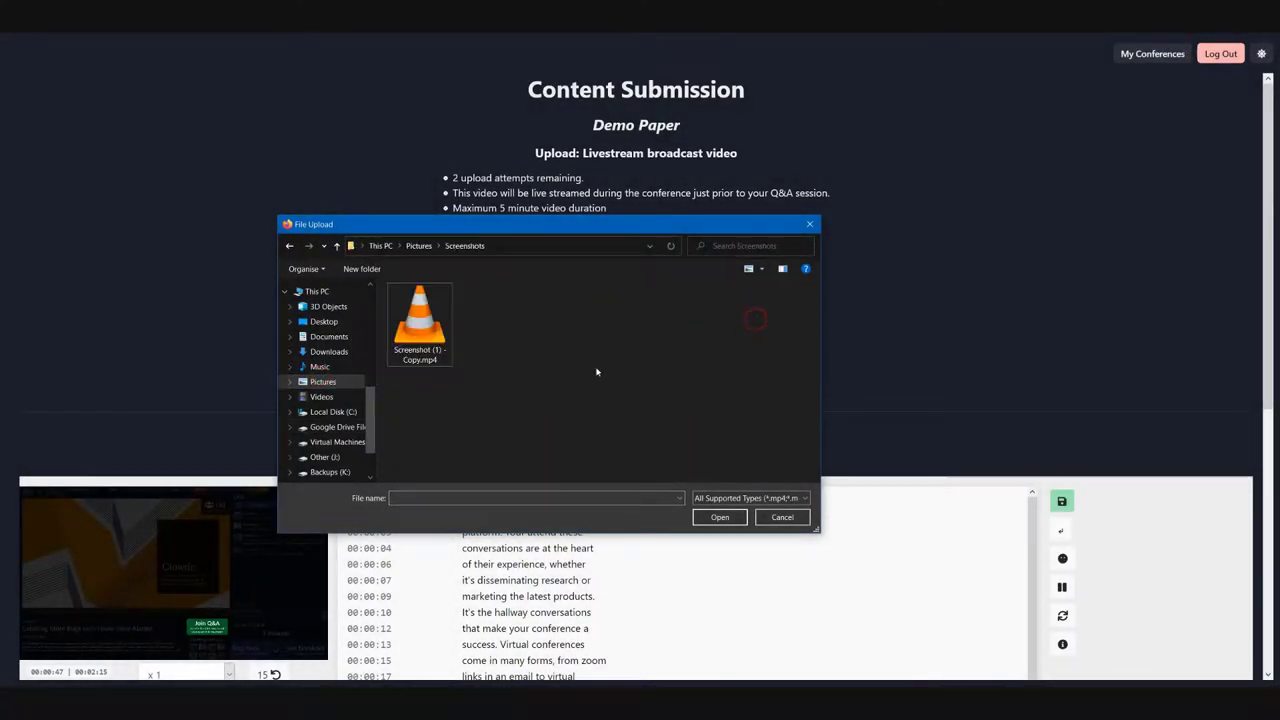
double_click(419, 322)
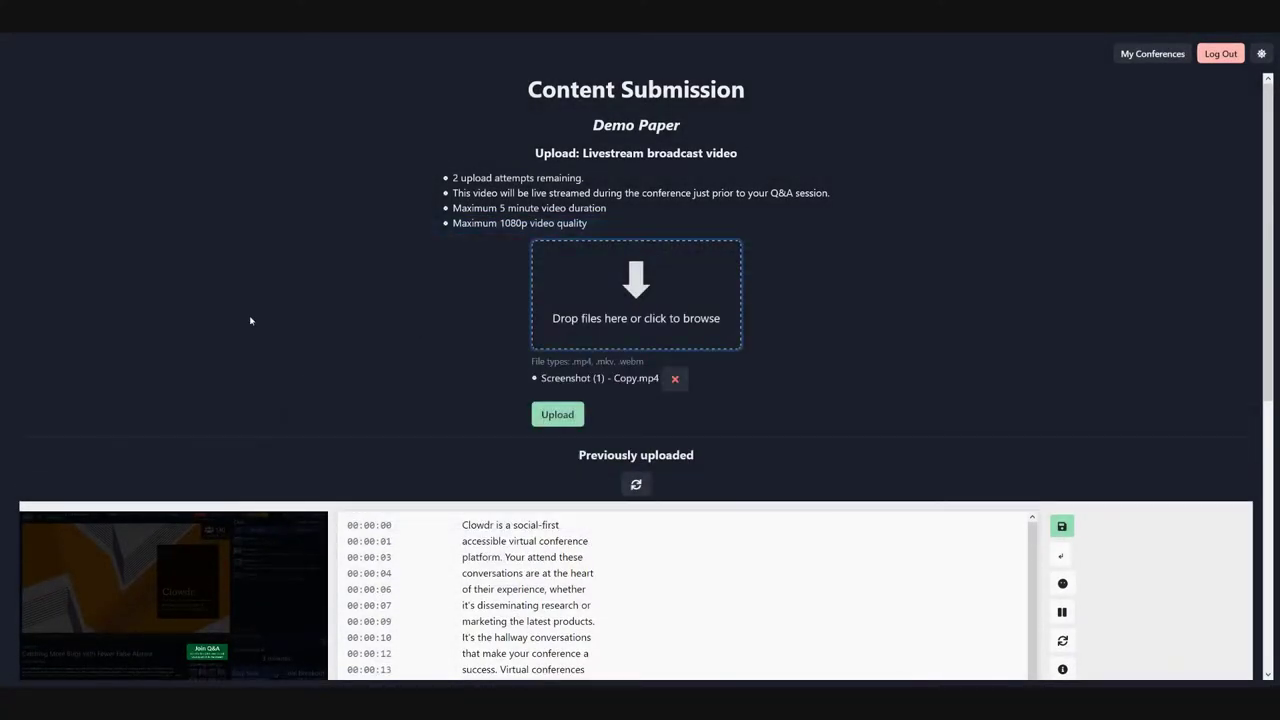
click(574, 428)
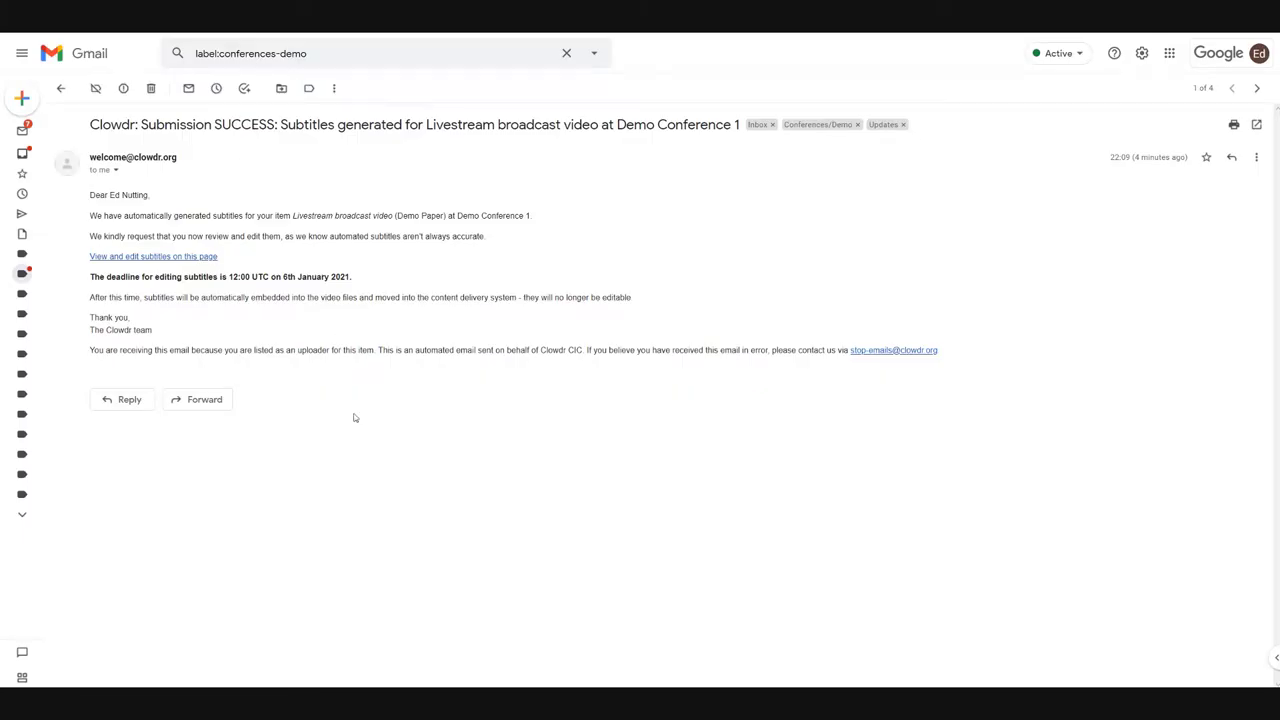
Check the new submission receipt email, and open the "Submission ERROR" email about the livestream broadcast video
key(u)
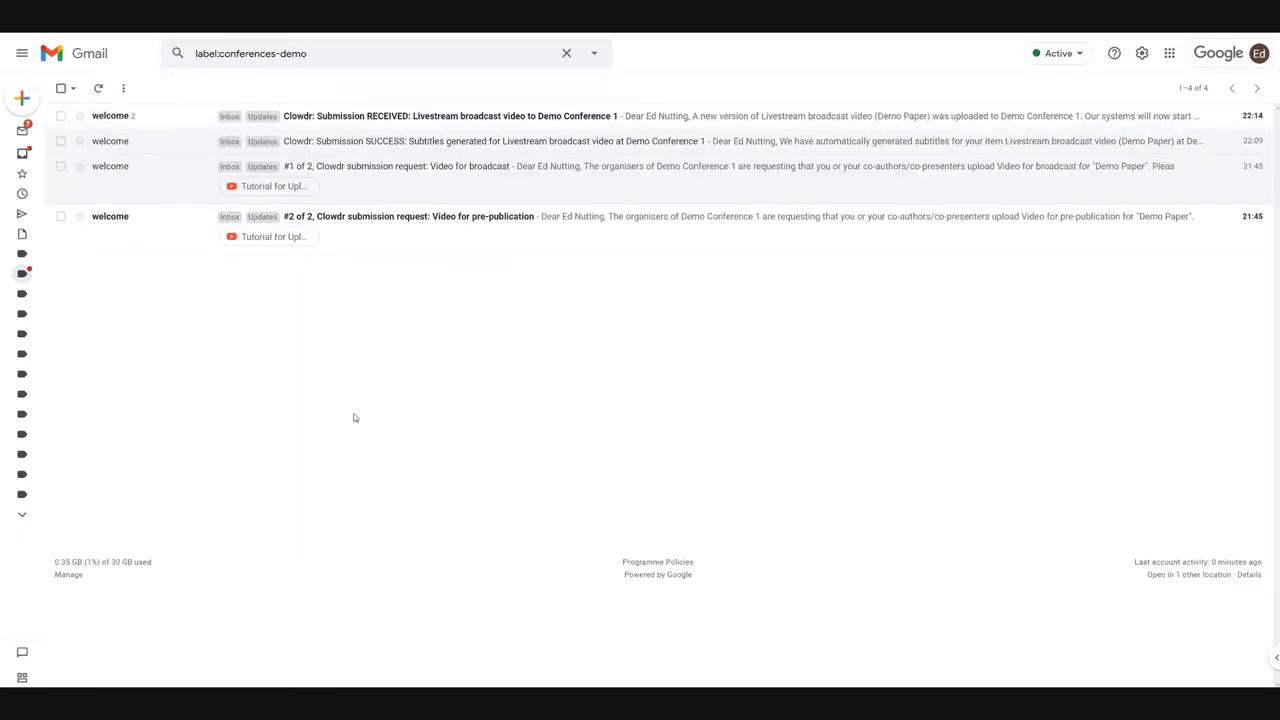
click(357, 118)
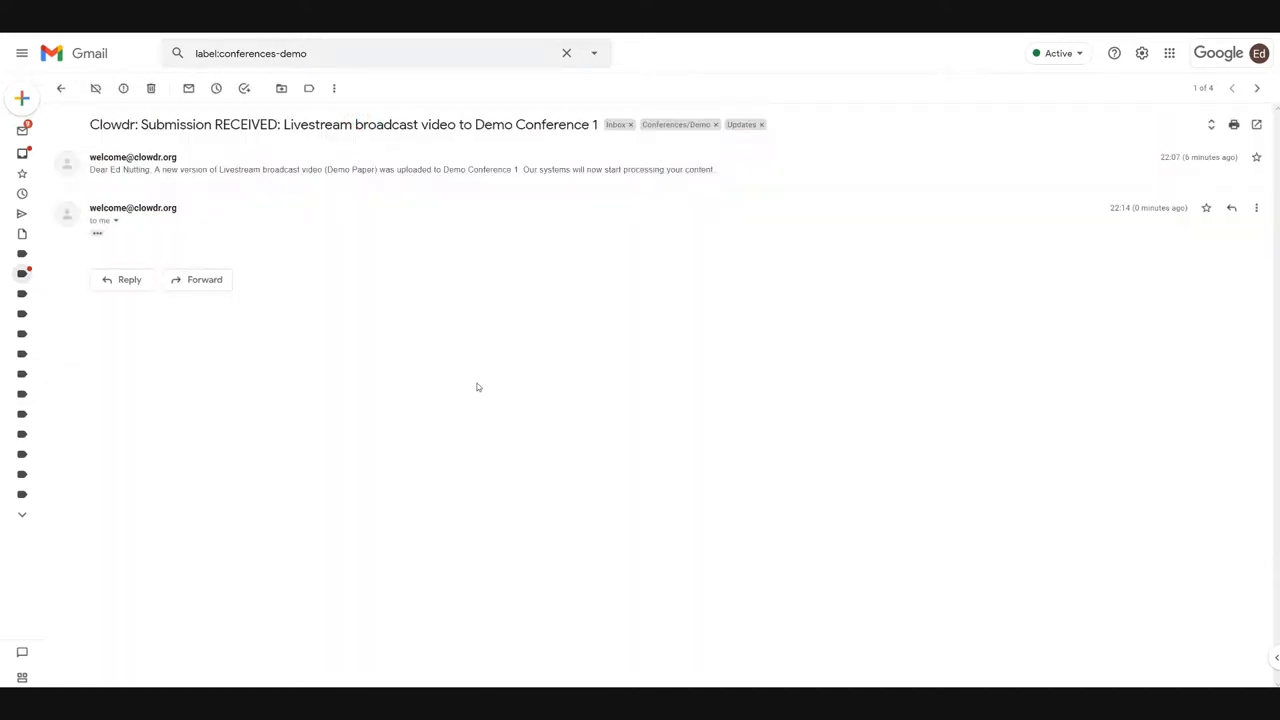
key(u)
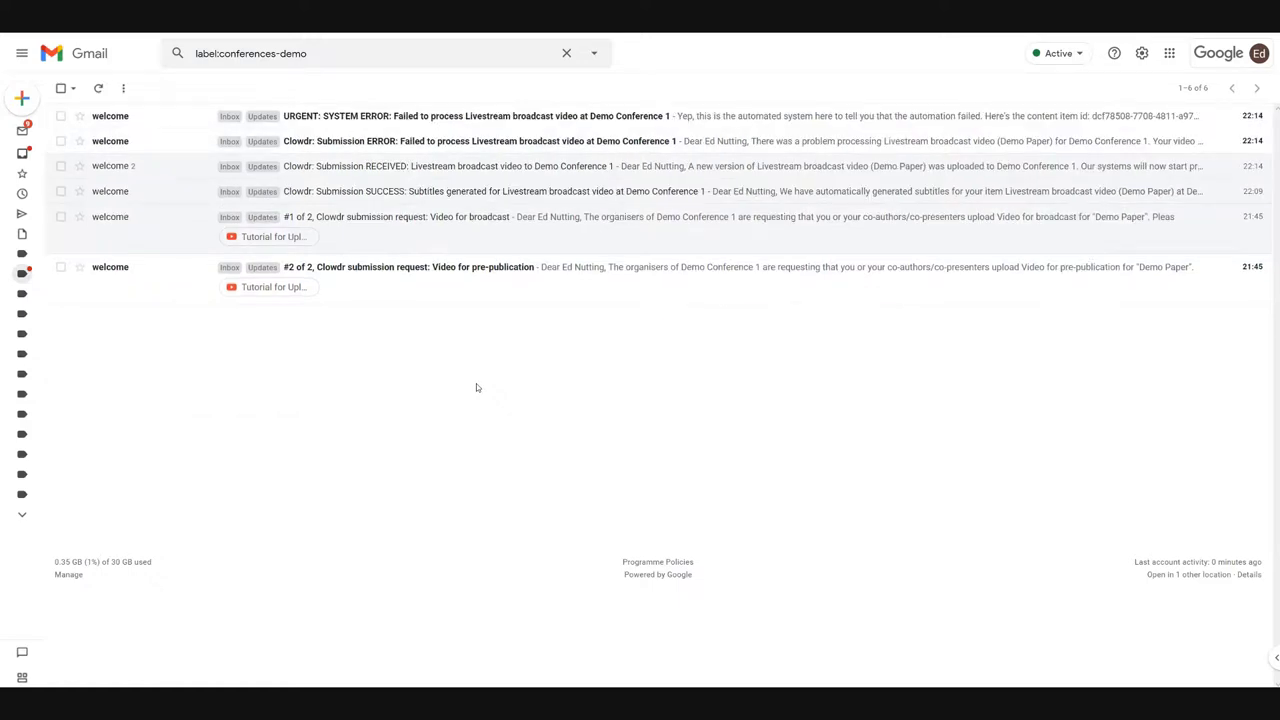
click(452, 143)
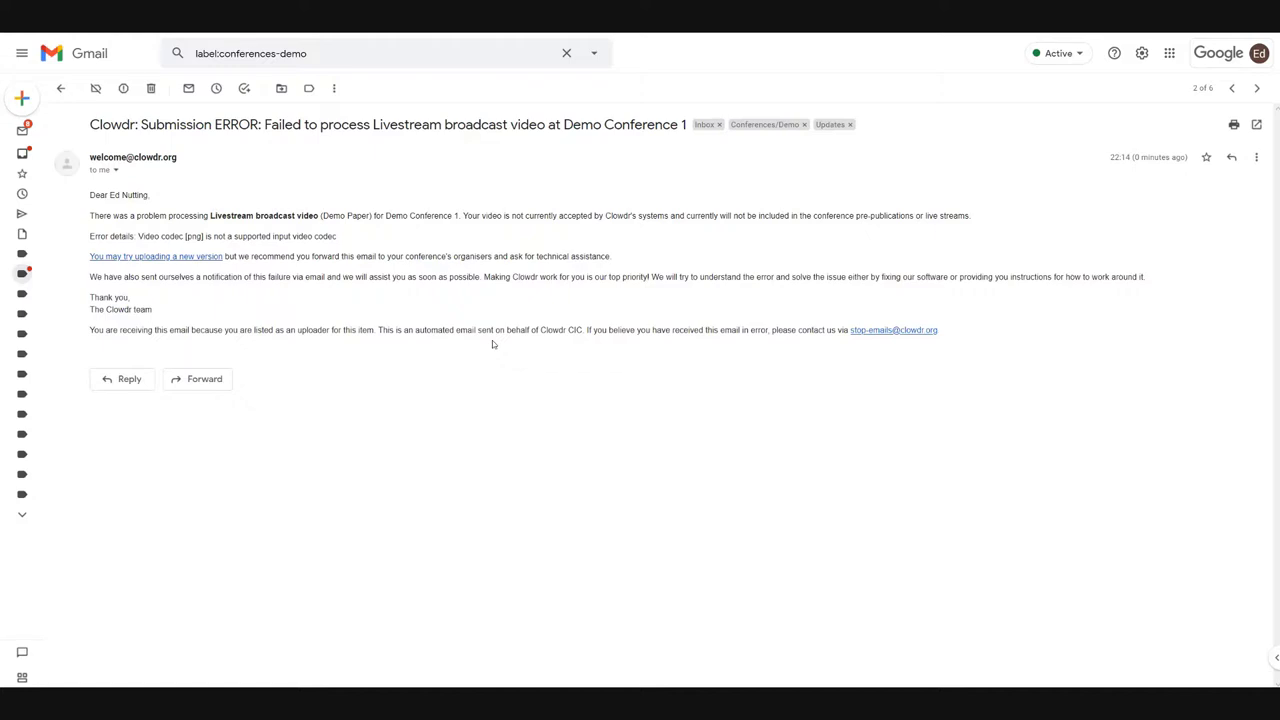